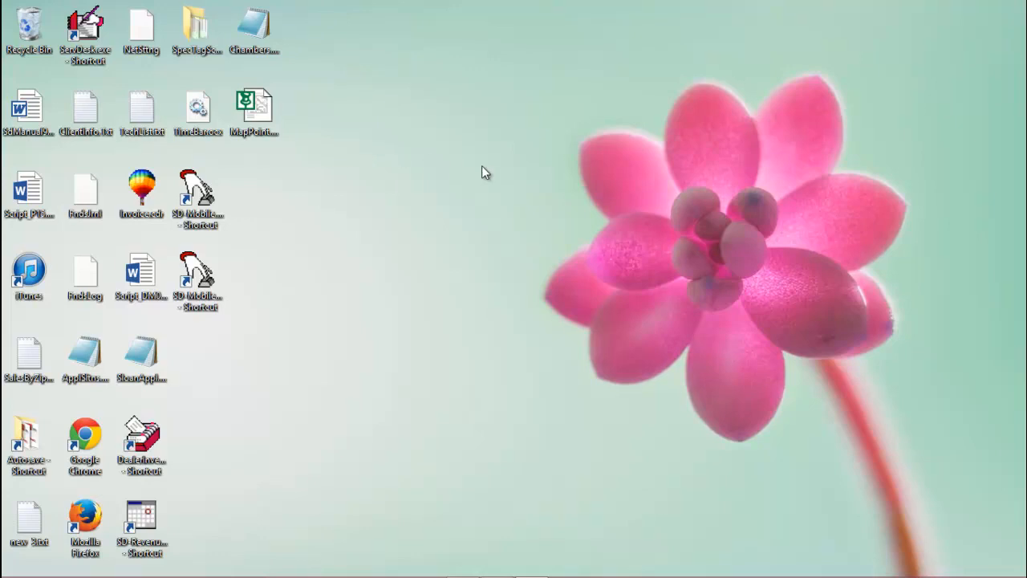
- Create a desktop shortcut to mstsc named 'Rossware Server Connection'
right_click(513, 197)
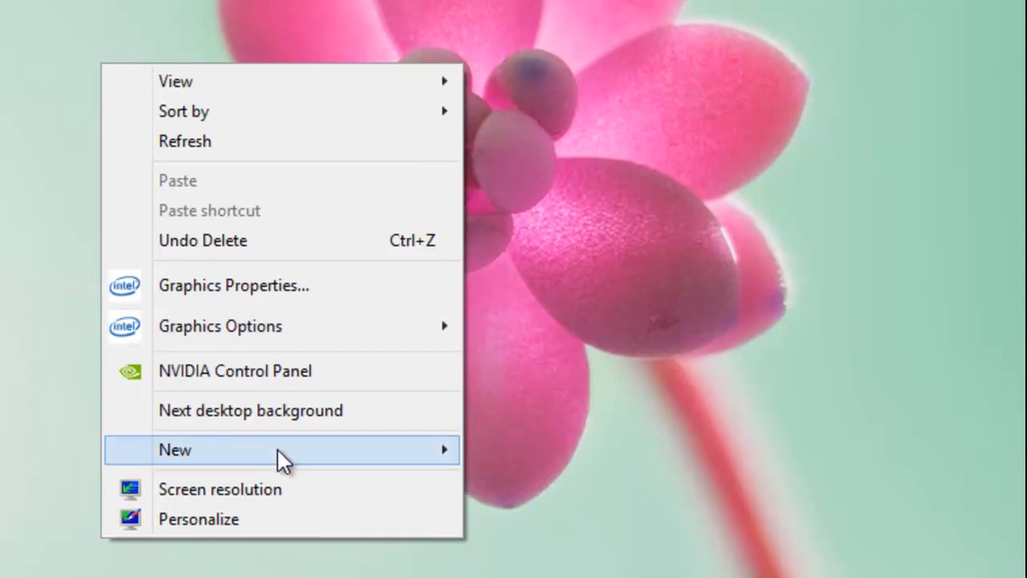
mouse_move(510, 438)
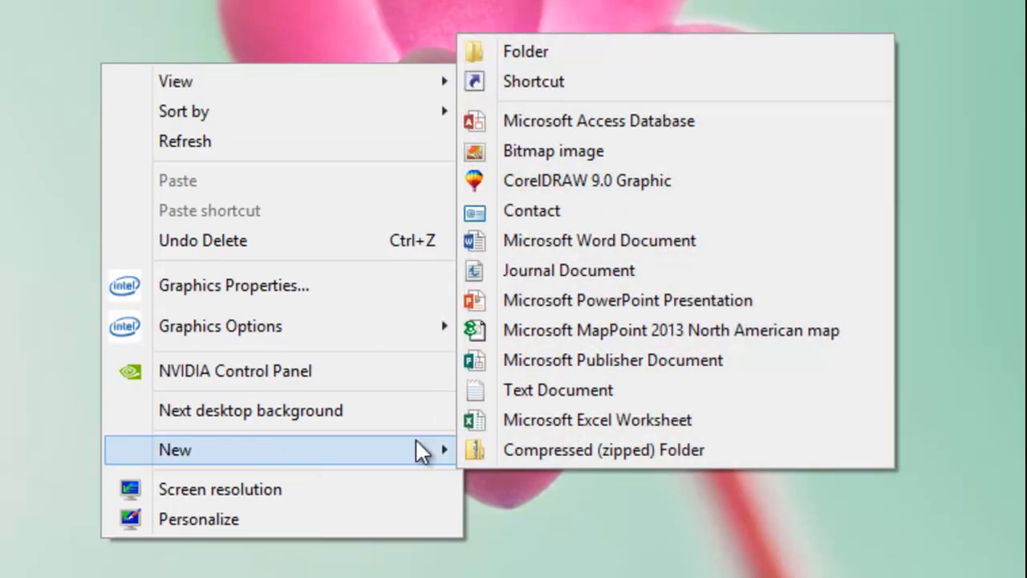
left_click(531, 80)
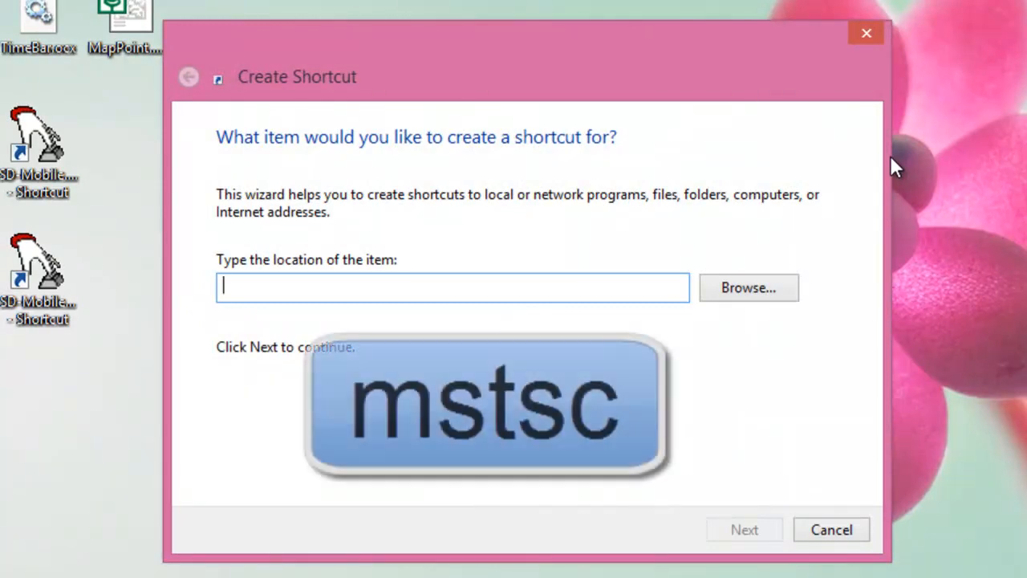
type("m")
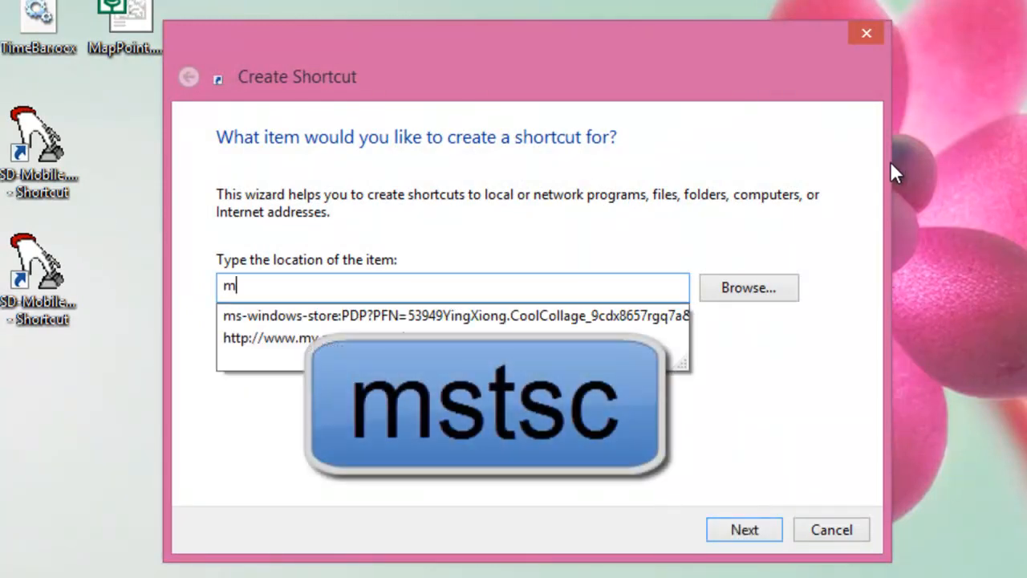
type("sts")
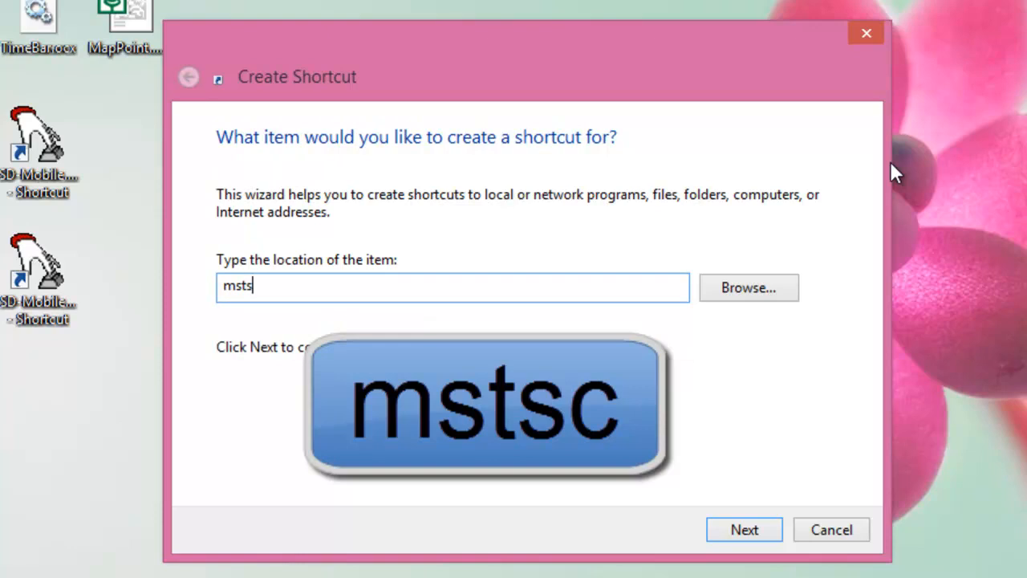
type("c")
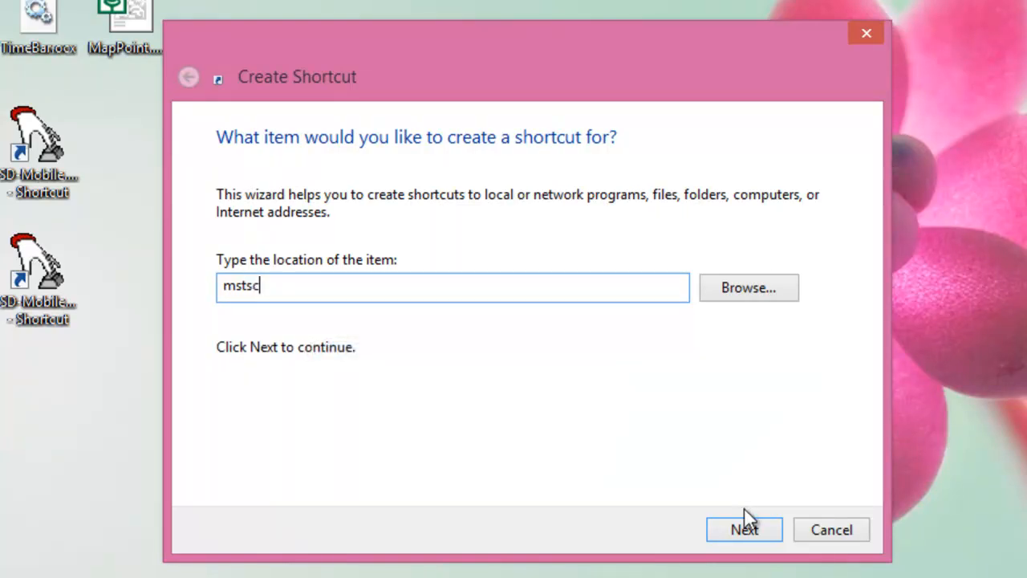
left_click(754, 532)
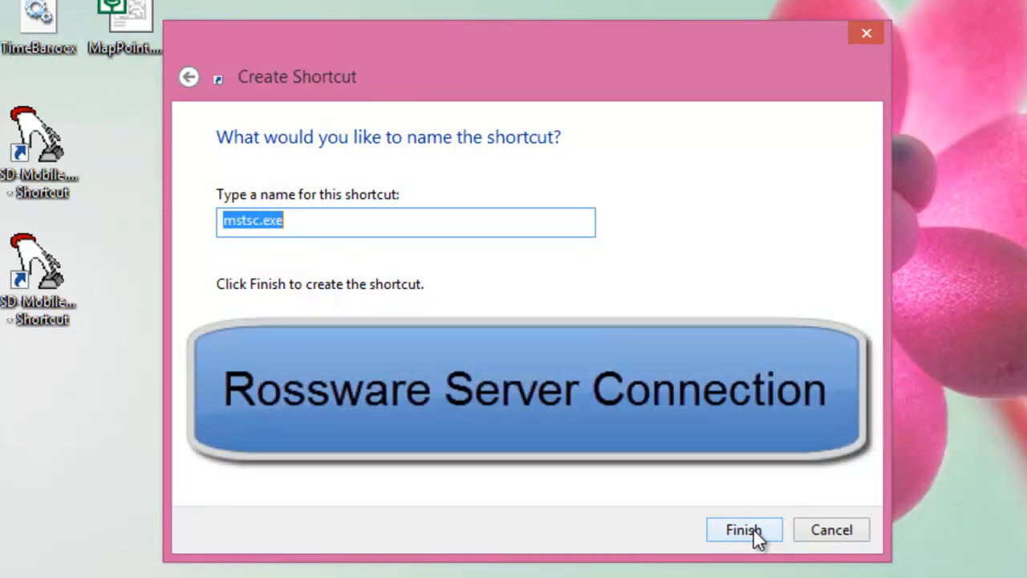
type("Rosswar S")
key("BackSpace")
key("BackSpace")
type("e Server Connection")
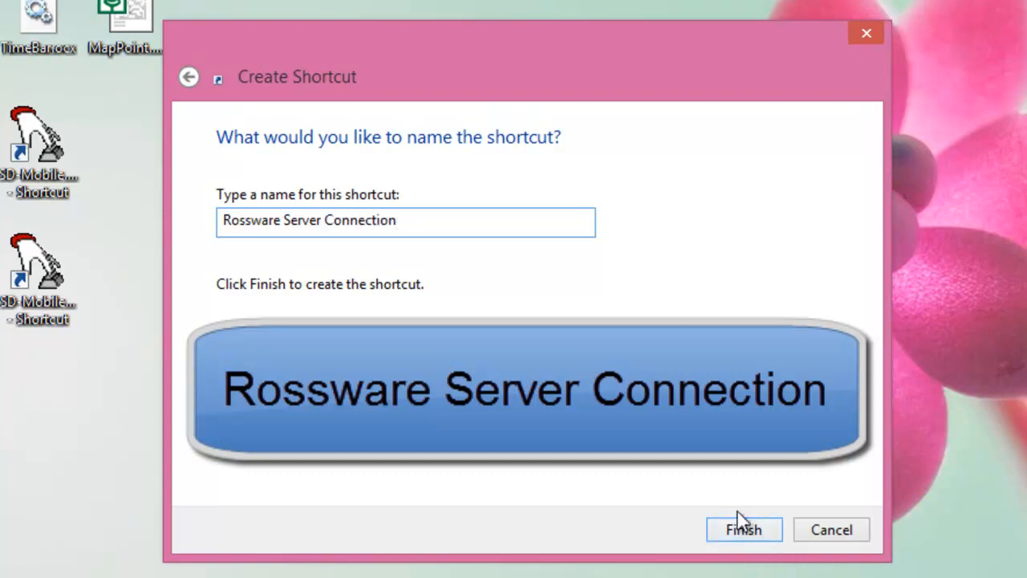
left_click(736, 530)
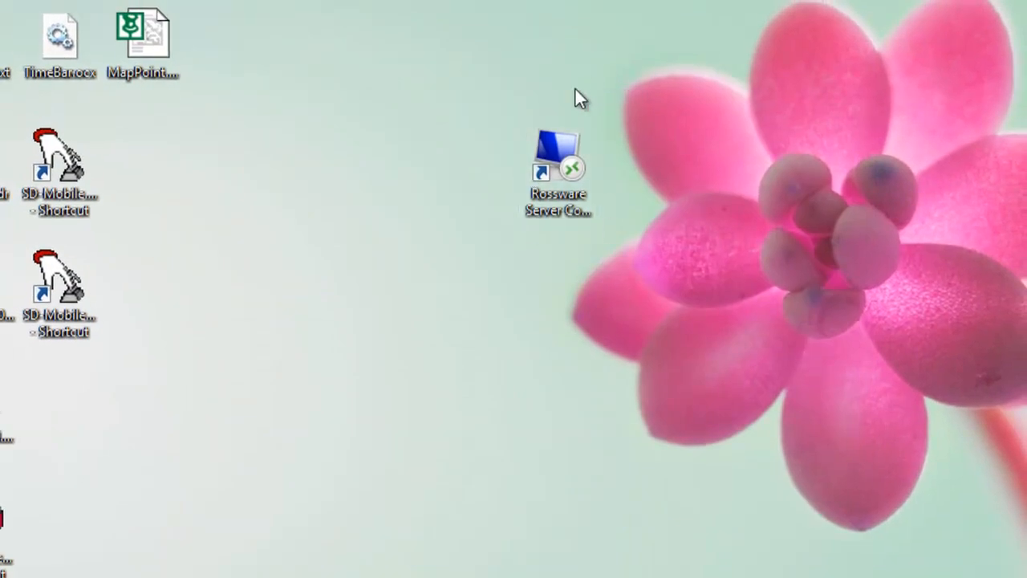
- Launch the shortcut and enter computer rwsandbox.rosswarehosting.com with the user's login name
double_click(547, 169)
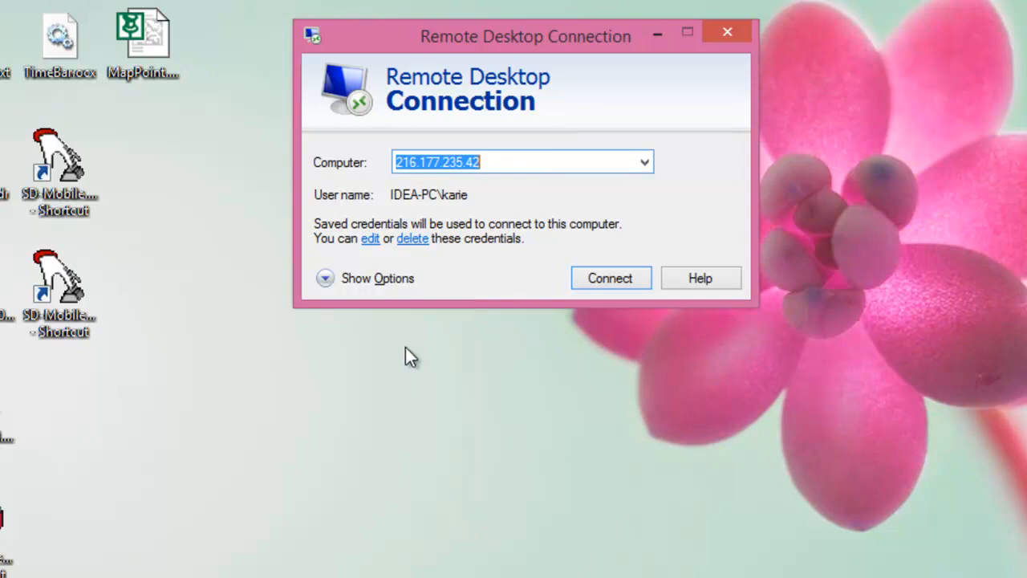
left_click(379, 281)
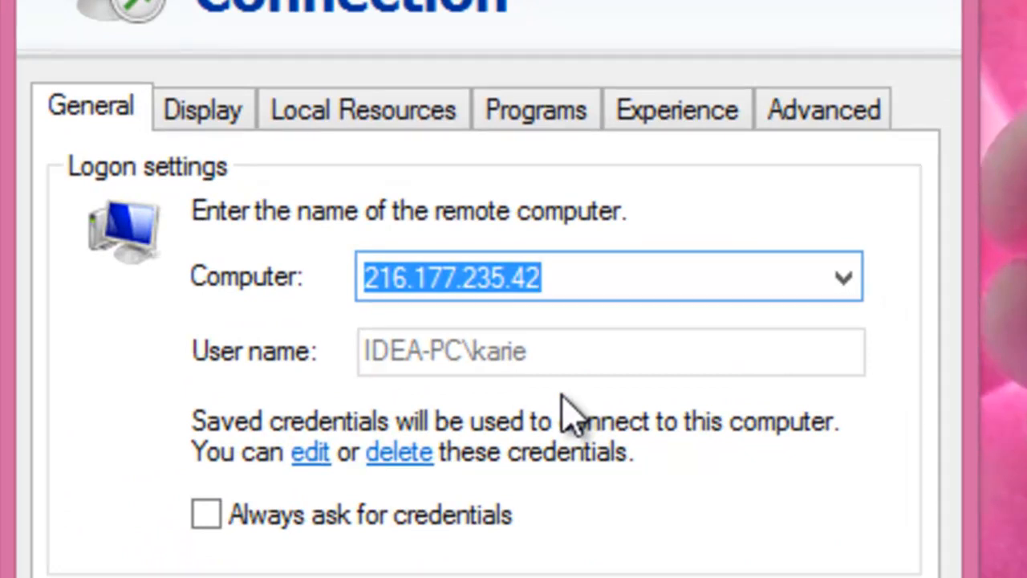
type("rwsand")
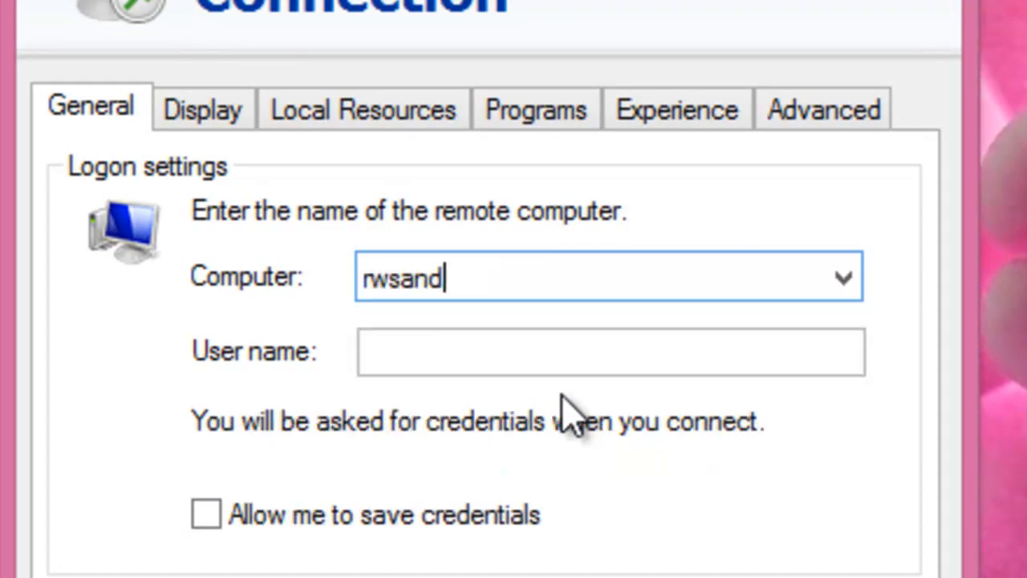
type("box.rossw")
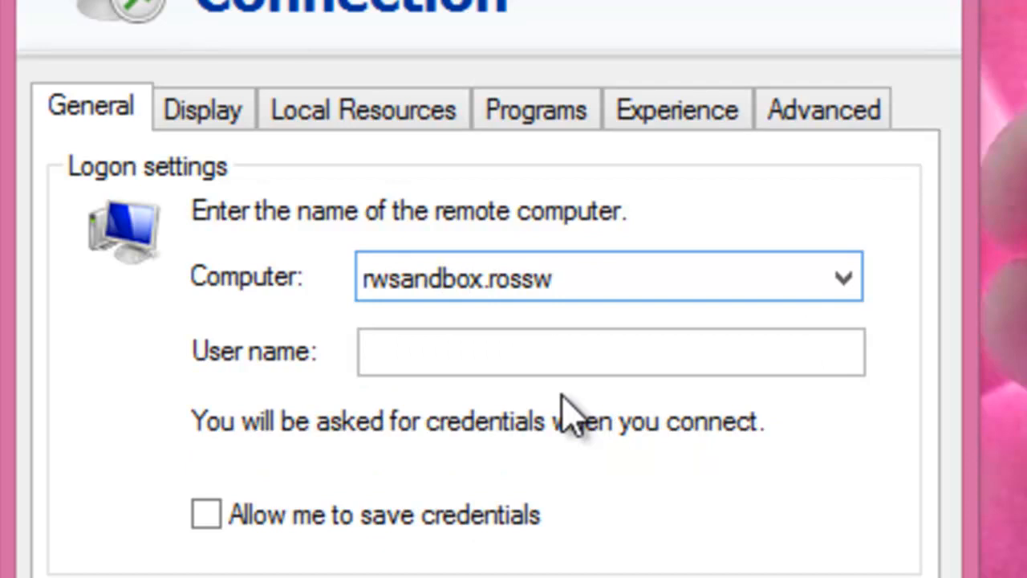
type("arehost")
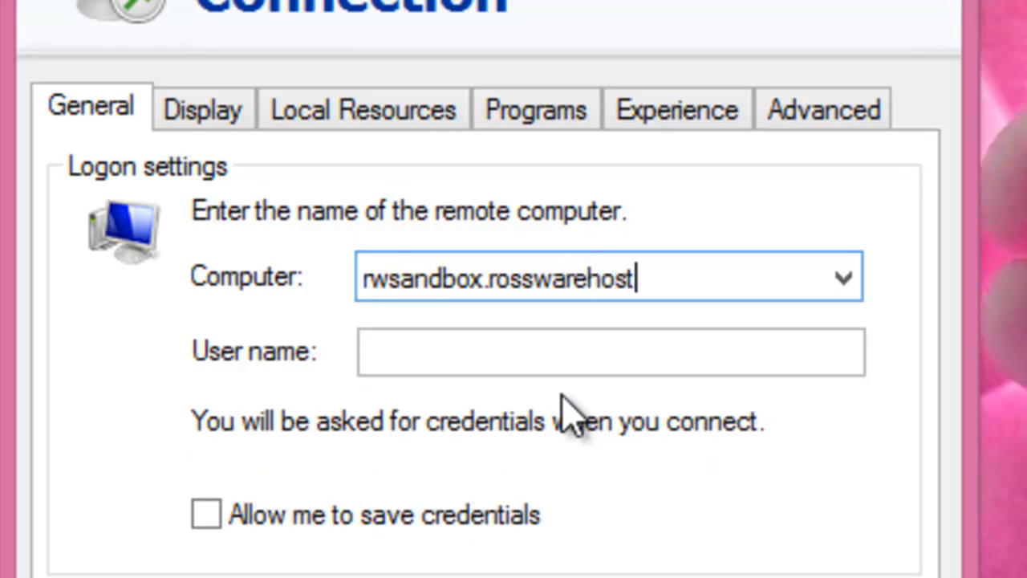
type("ing.com")
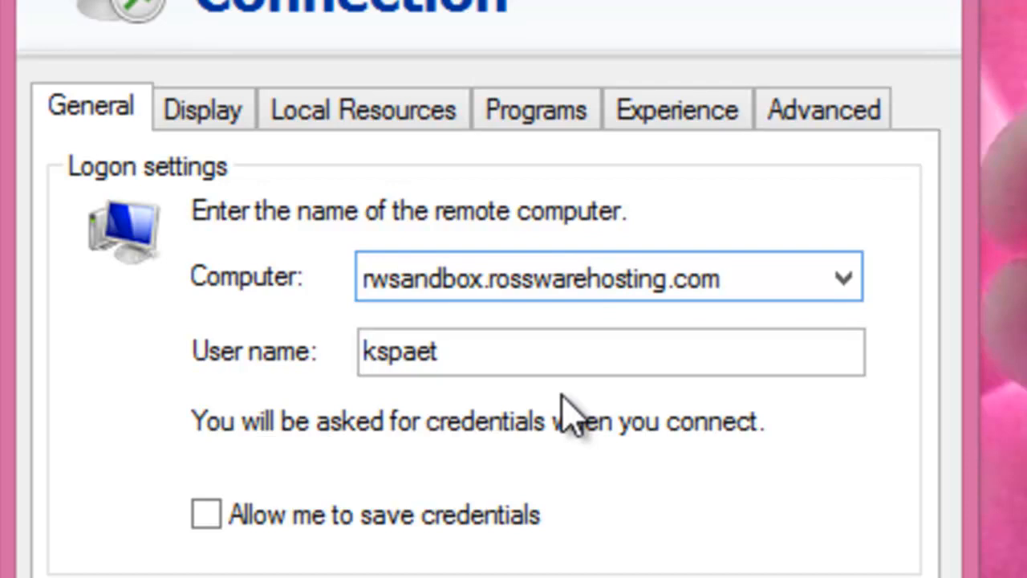
key("Tab")
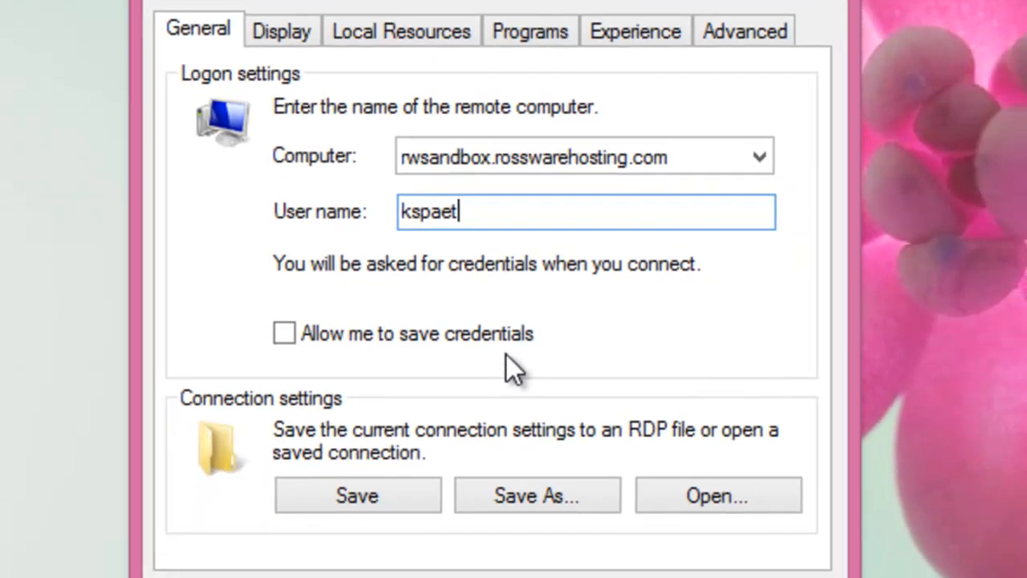
left_click(274, 44)
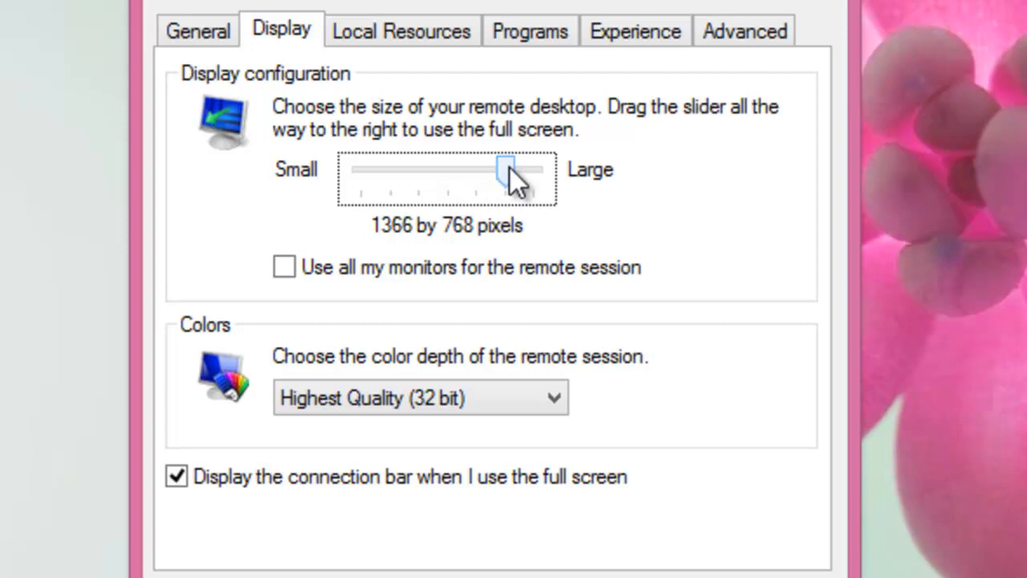
- Set the remote desktop display size to Full Screen
left_click_drag(510, 170, 553, 183)
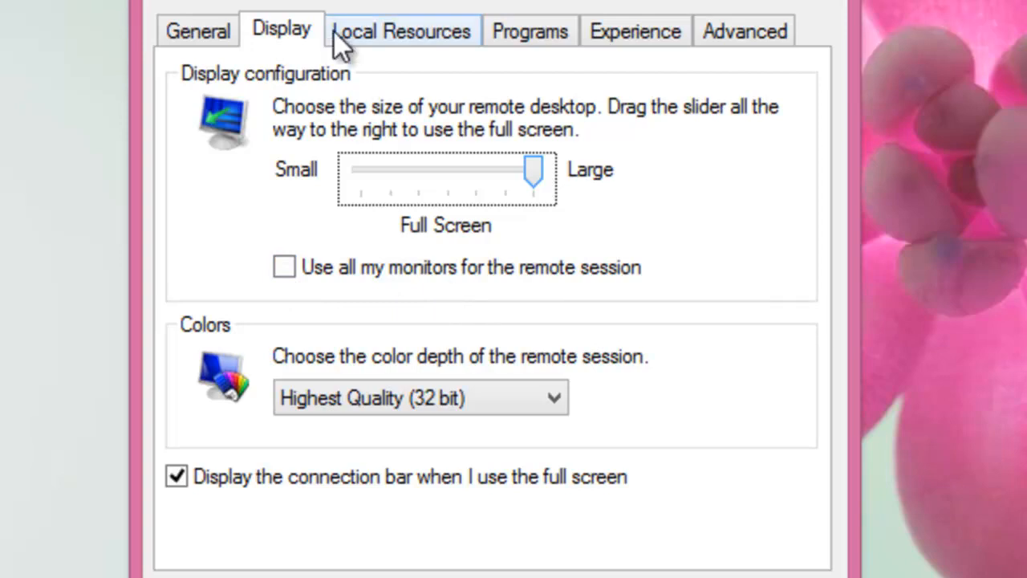
left_click(386, 42)
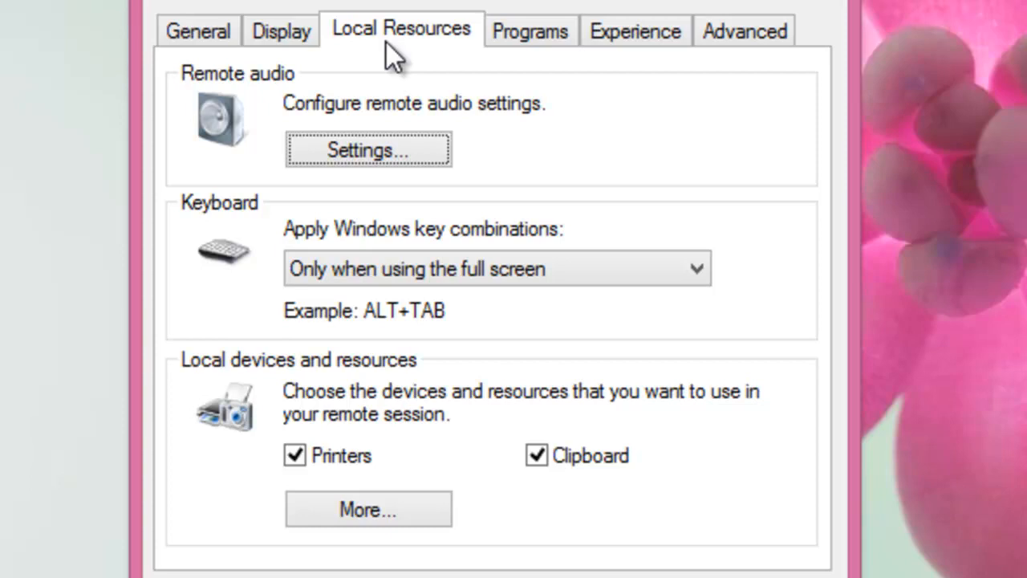
left_click(414, 145)
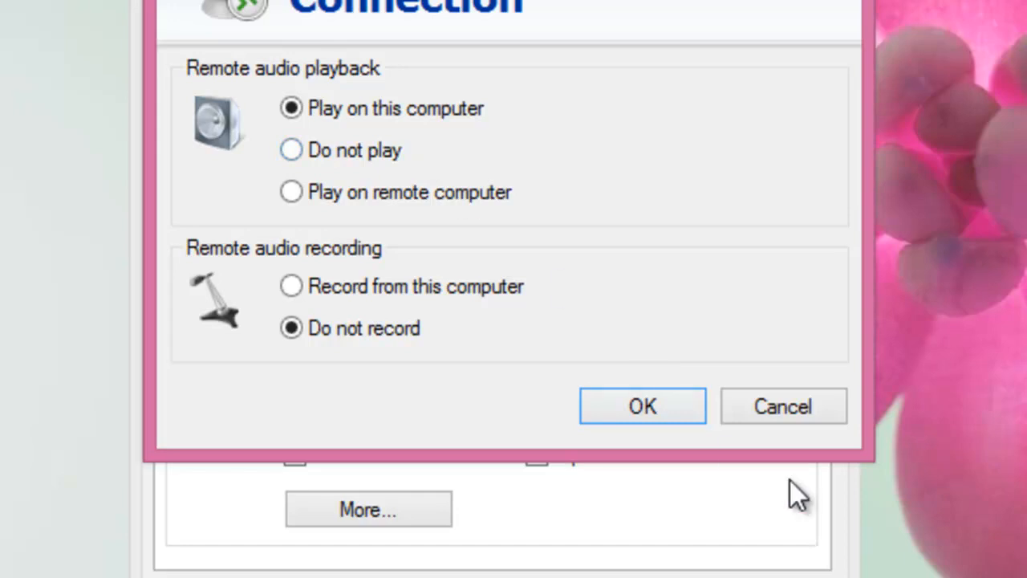
left_click(828, 414)
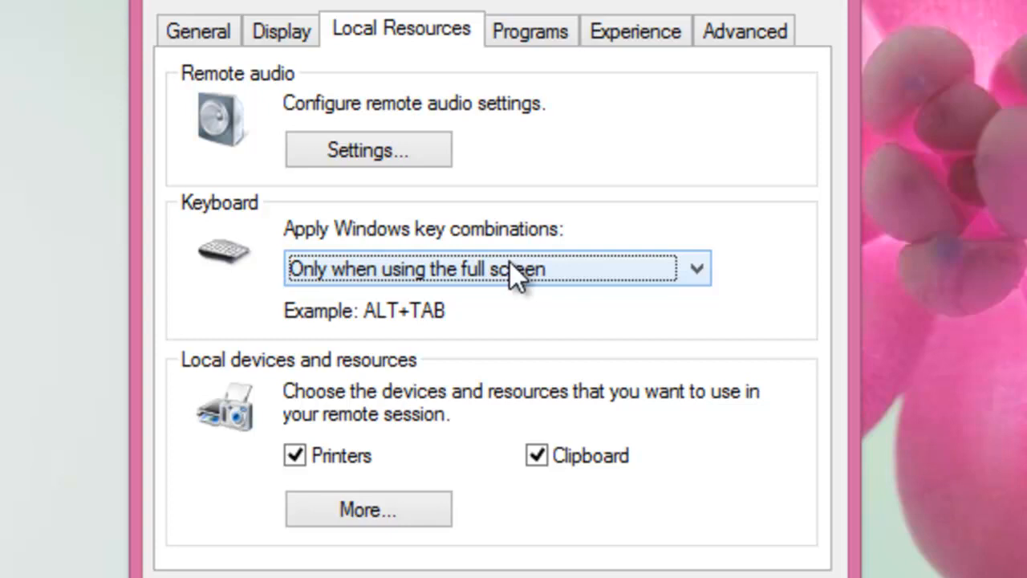
- Add the My Passport (H:) drive to the local devices shared with the session
left_click(352, 521)
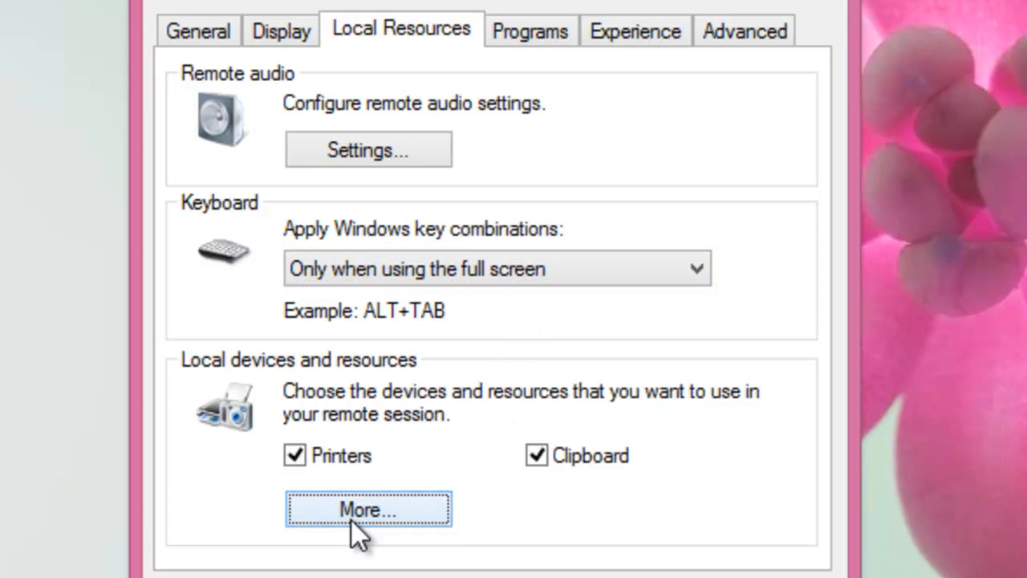
left_click(351, 521)
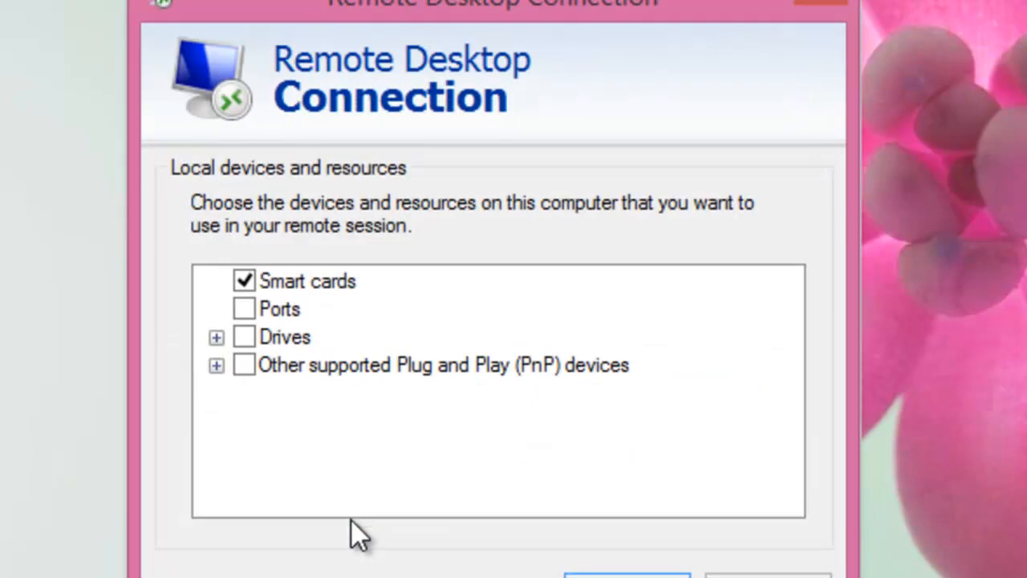
left_click(217, 339)
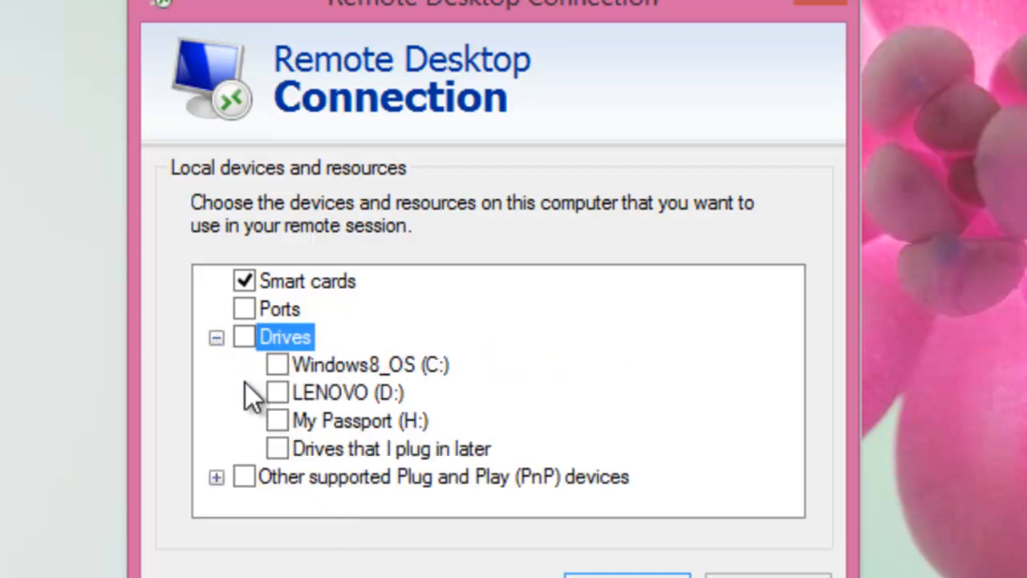
left_click(275, 425)
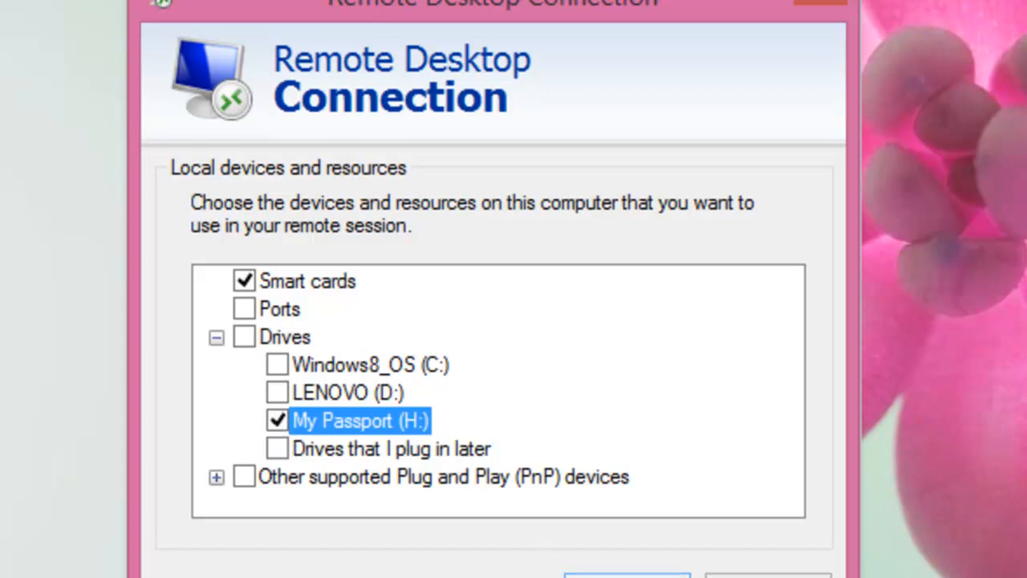
left_click(626, 574)
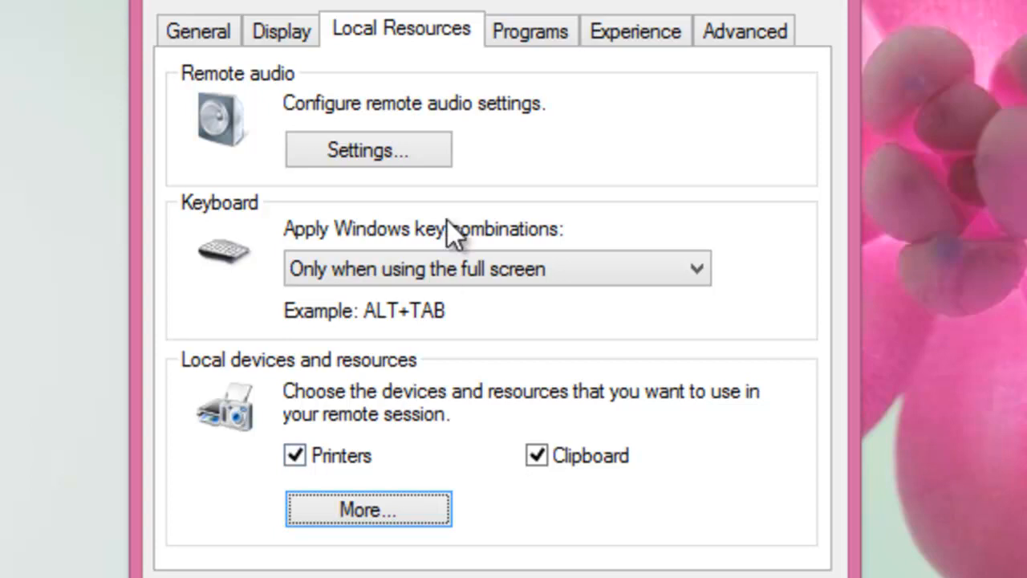
left_click(541, 32)
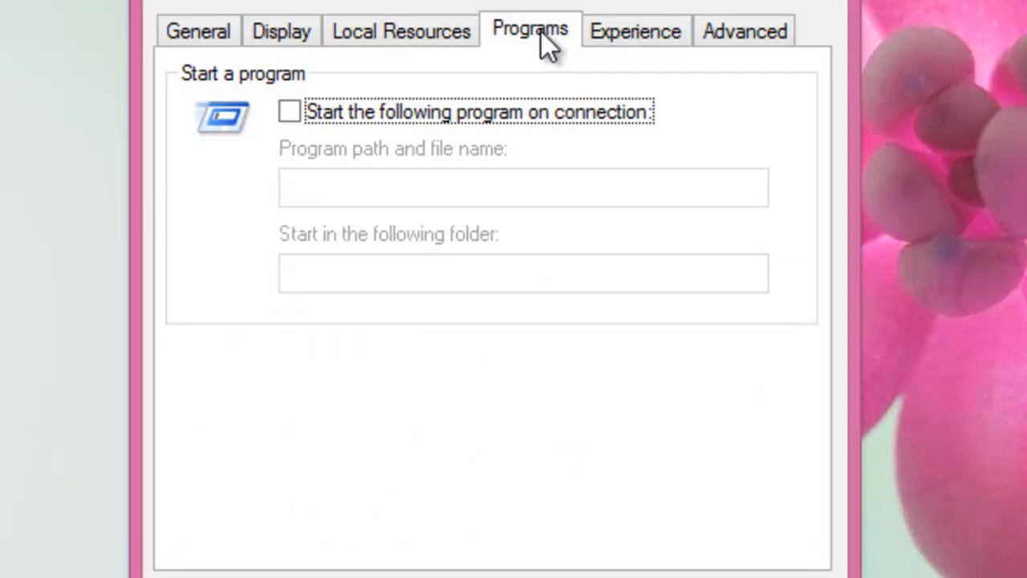
- Move from the Programs settings to the Experience settings
left_click(642, 36)
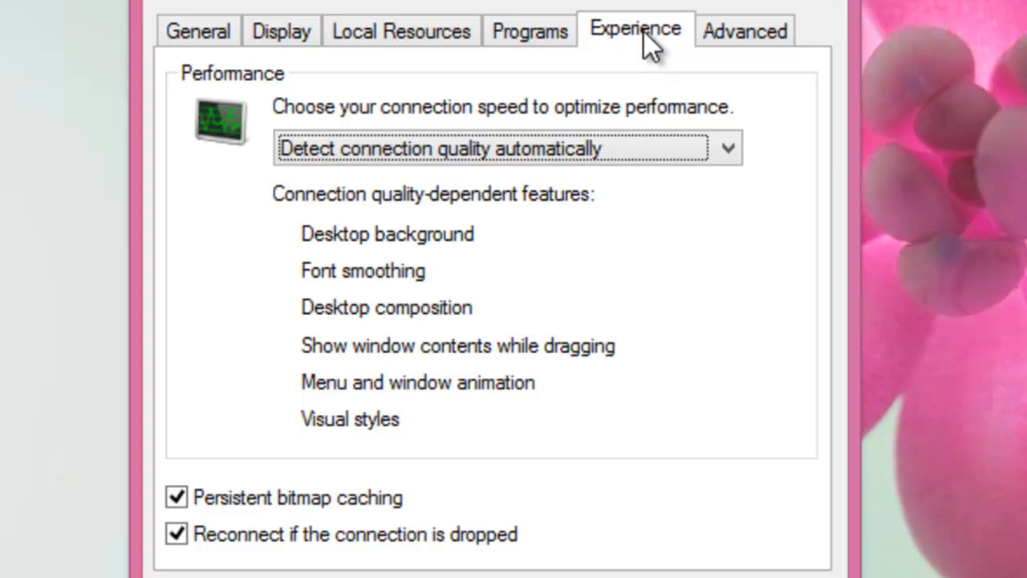
- Choose Satellite as the connection speed for the remote session
left_click(627, 146)
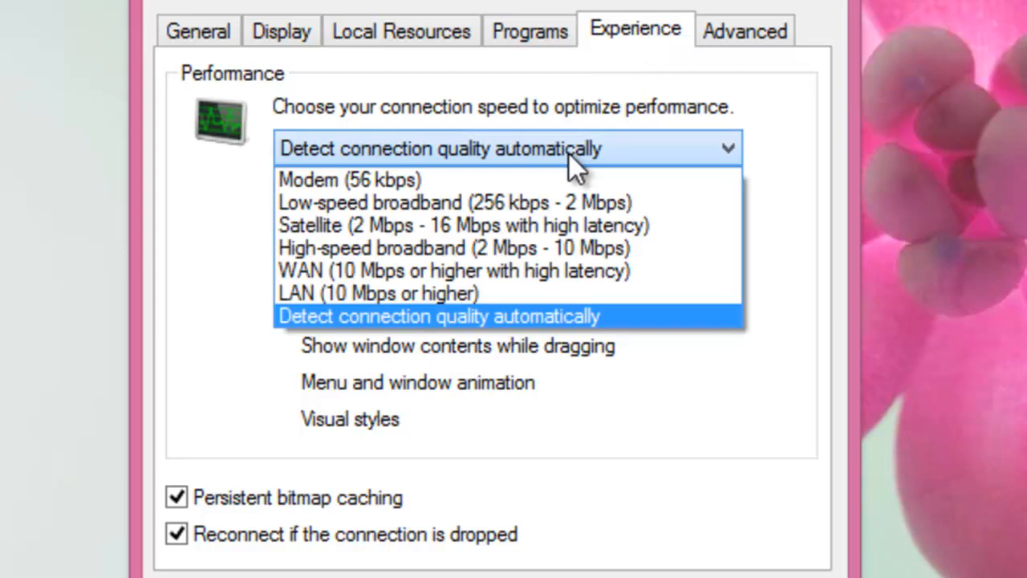
left_click(571, 223)
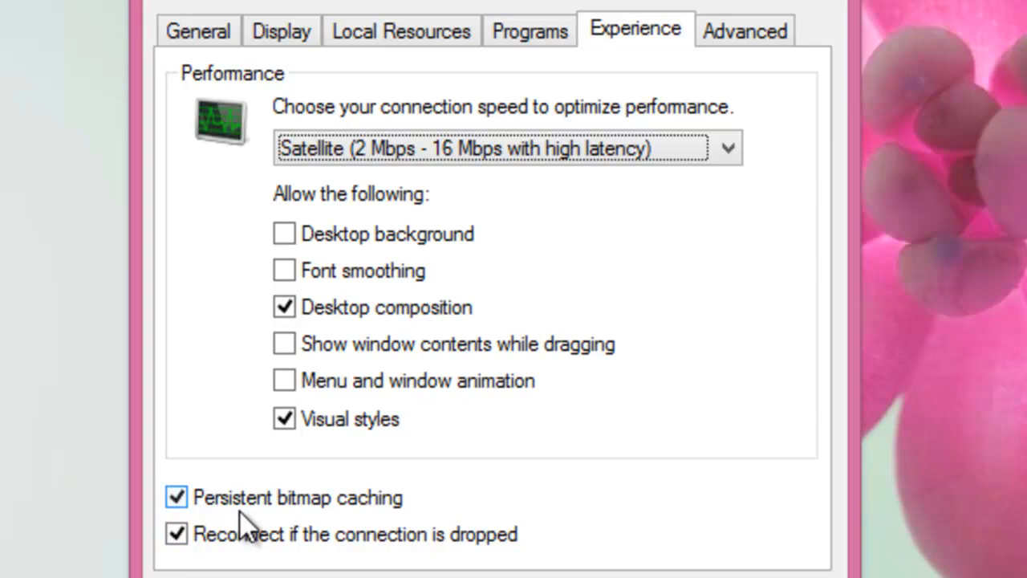
left_click(739, 37)
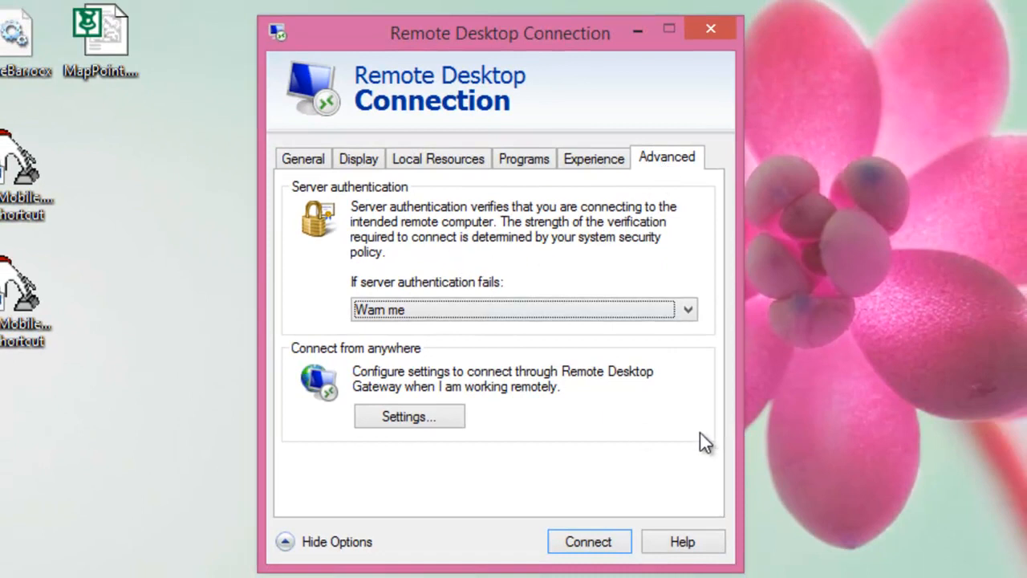
- Connect to rwsandbox.rosswarehosting.com, trust the server, and enter the account password
left_click(607, 544)
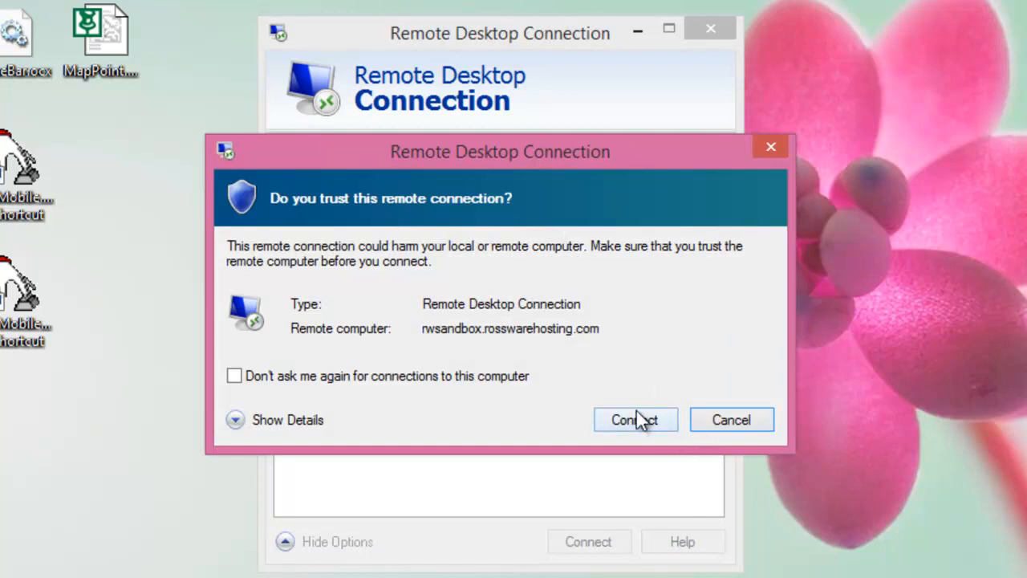
left_click(631, 417)
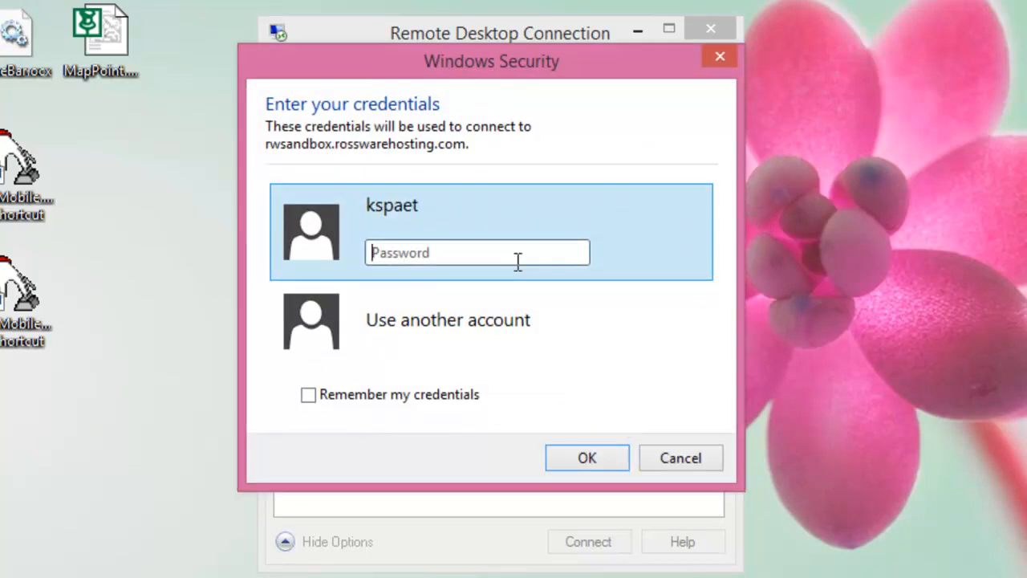
type("••••••••")
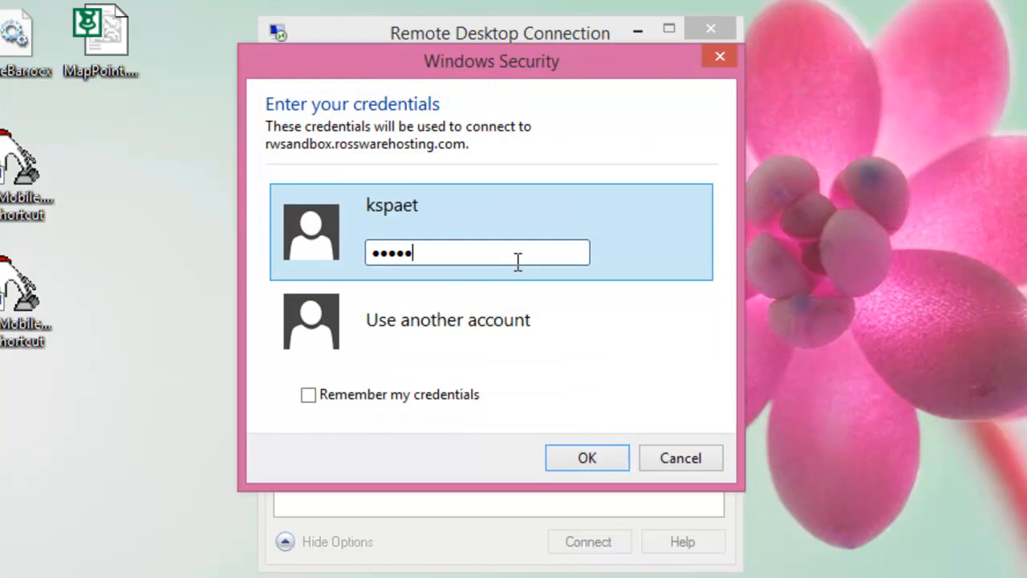